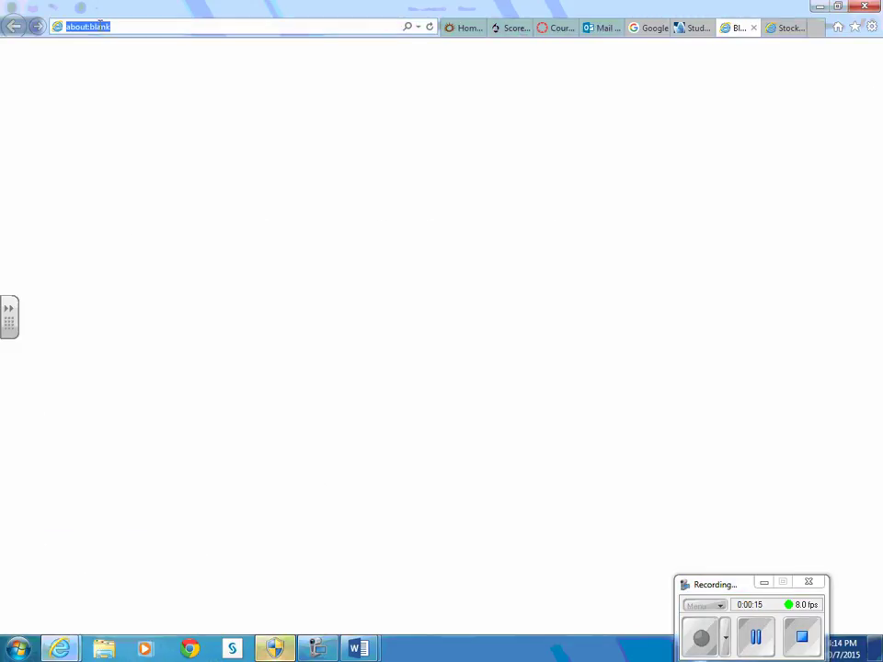
- Search the web for 'msn' from the Internet Explorer address bar
type("msn")
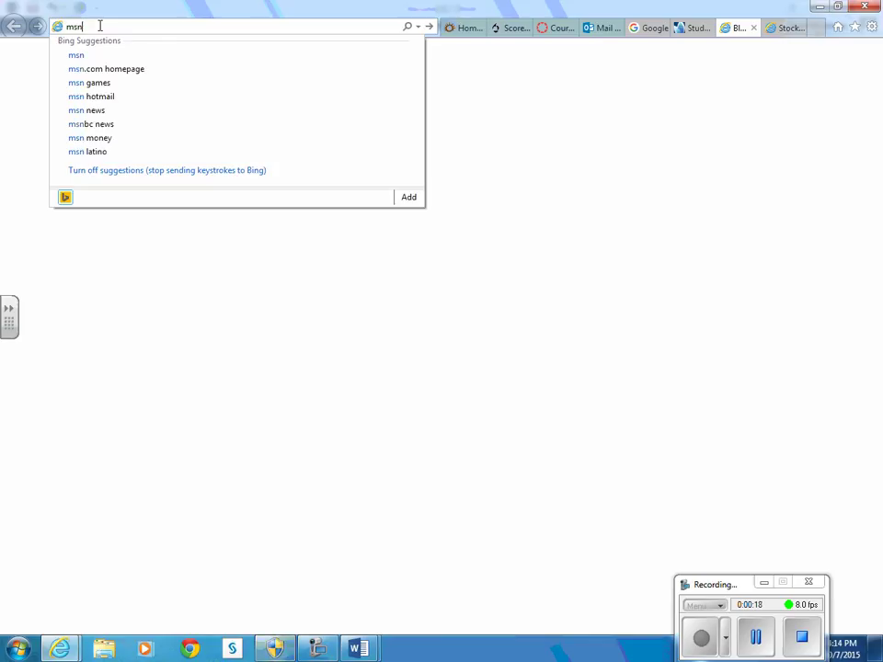
key("Return")
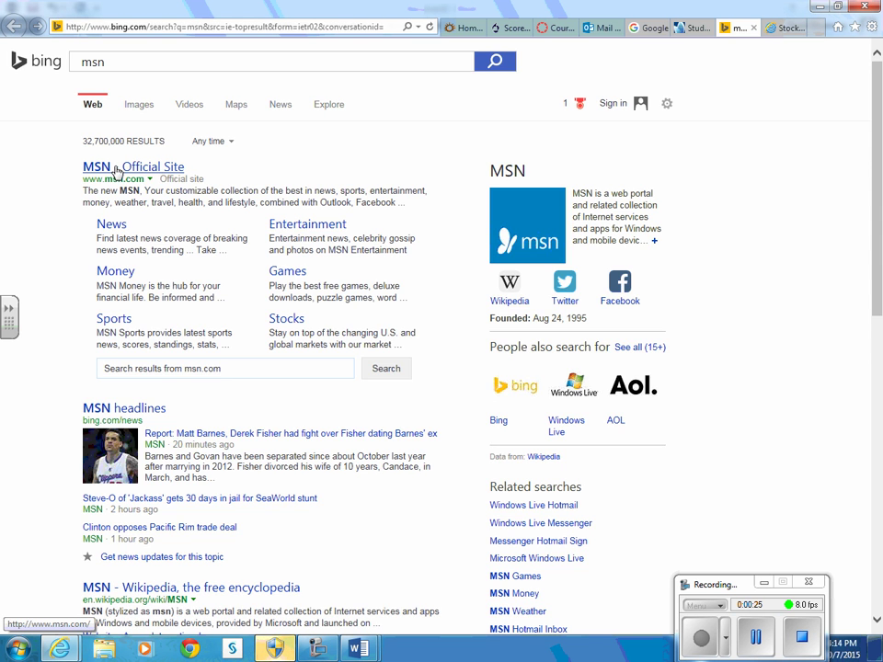
- Go from the MSN Official Site result through MONEY to the Stock Screener
left_click(117, 170)
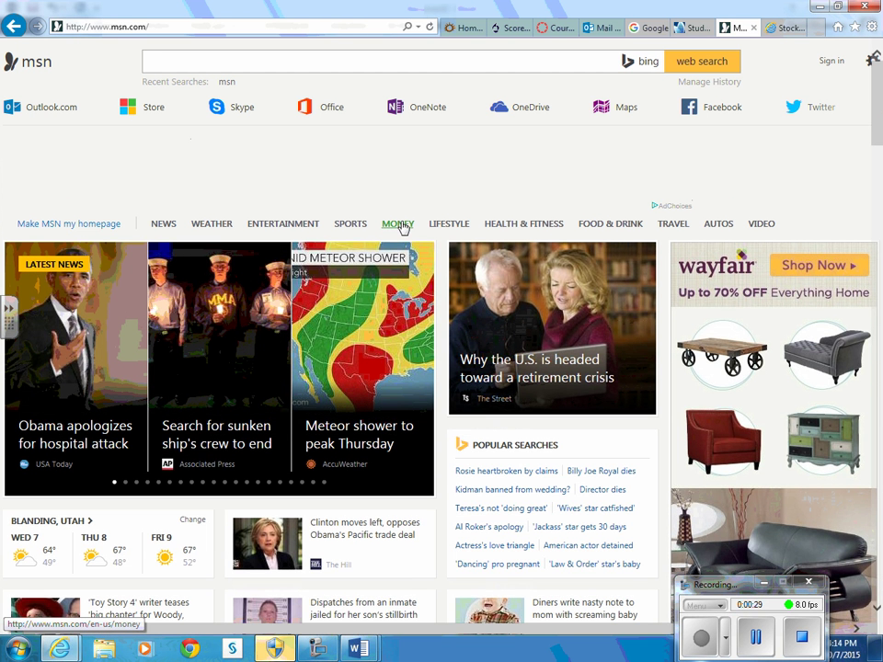
left_click(400, 225)
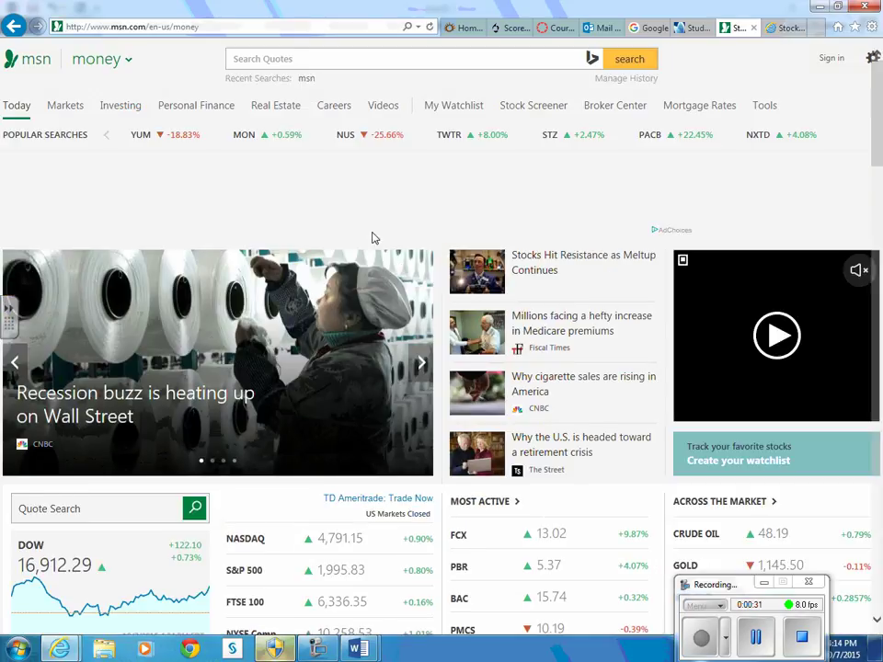
left_click(538, 108)
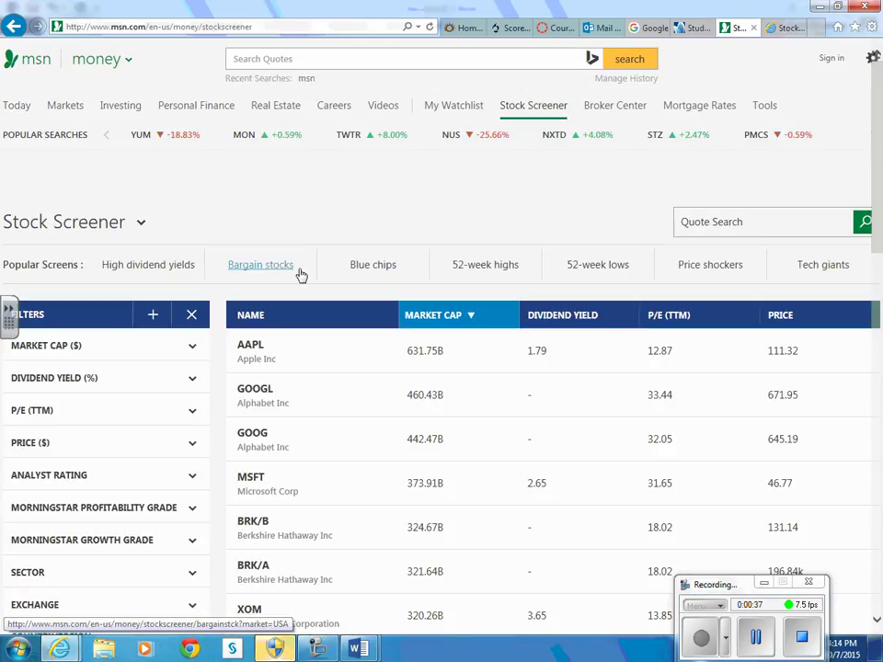
- Set the Price ($) filter to a 5.00 minimum and 300.00 maximum
left_click(70, 445)
left_click(50, 529)
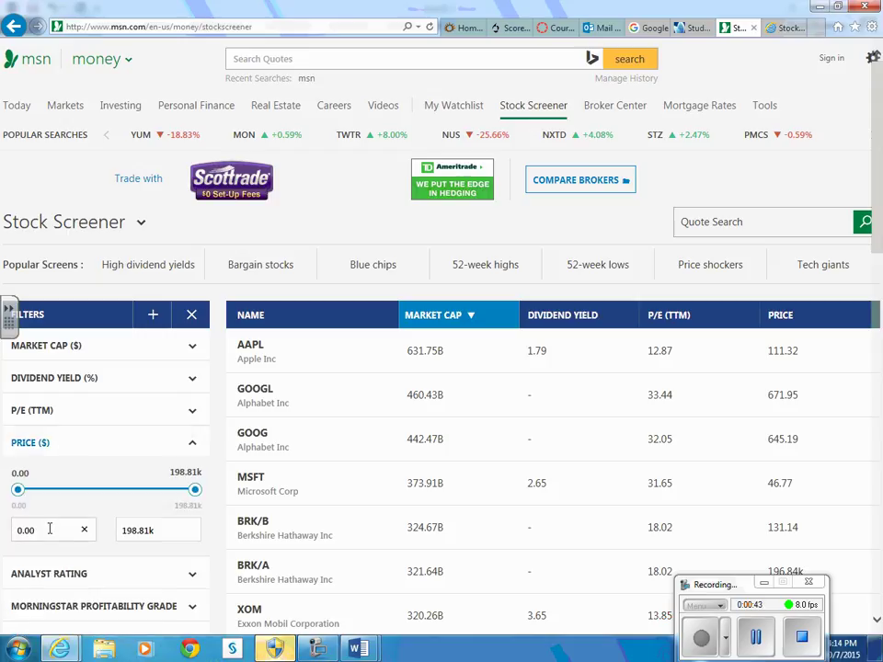
key("BackSpace")
key("BackSpace")
key("BackSpace")
type("5")
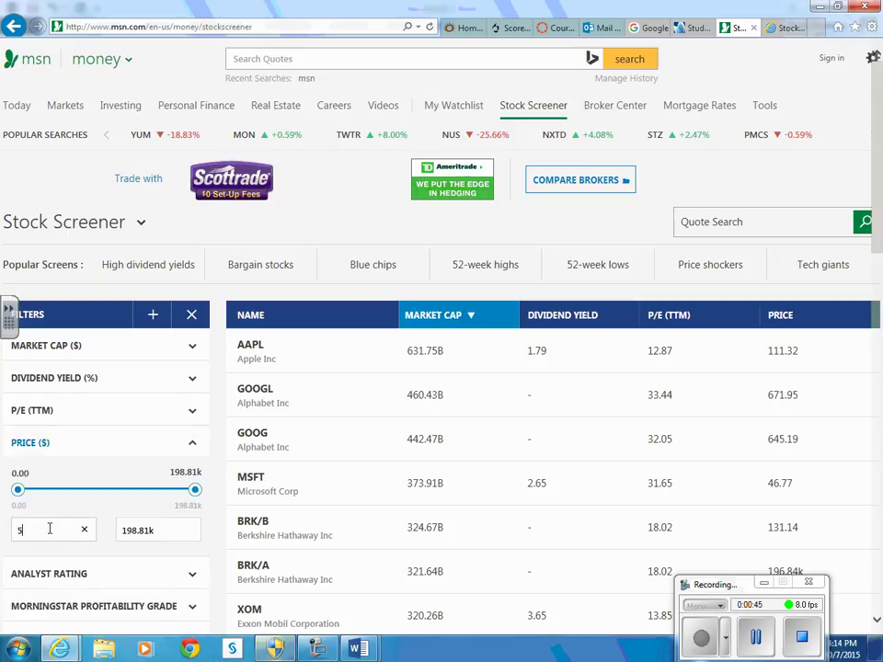
left_click(166, 528)
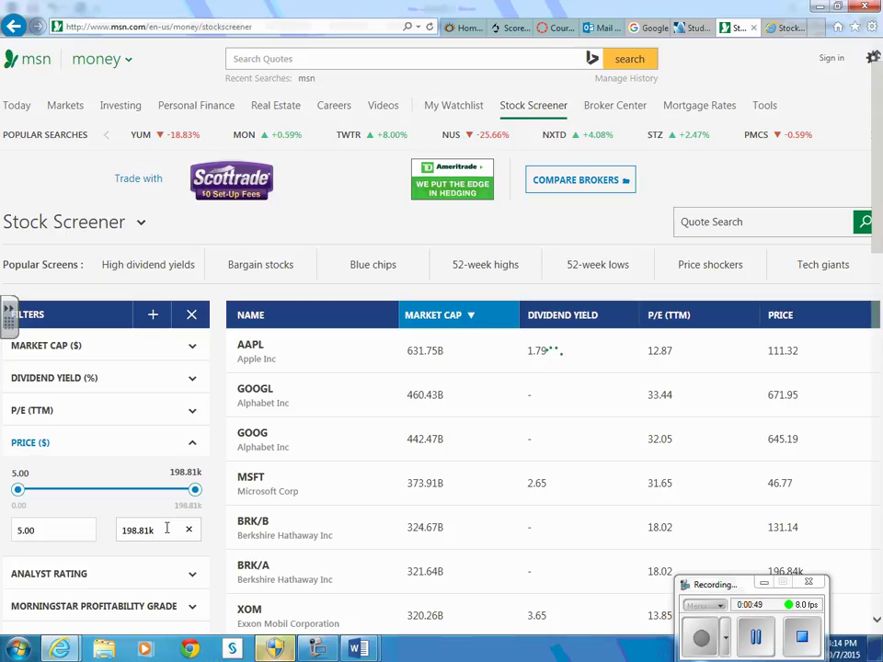
key("BackSpace")
key("BackSpace")
key("BackSpace")
key("BackSpace")
key("BackSpace")
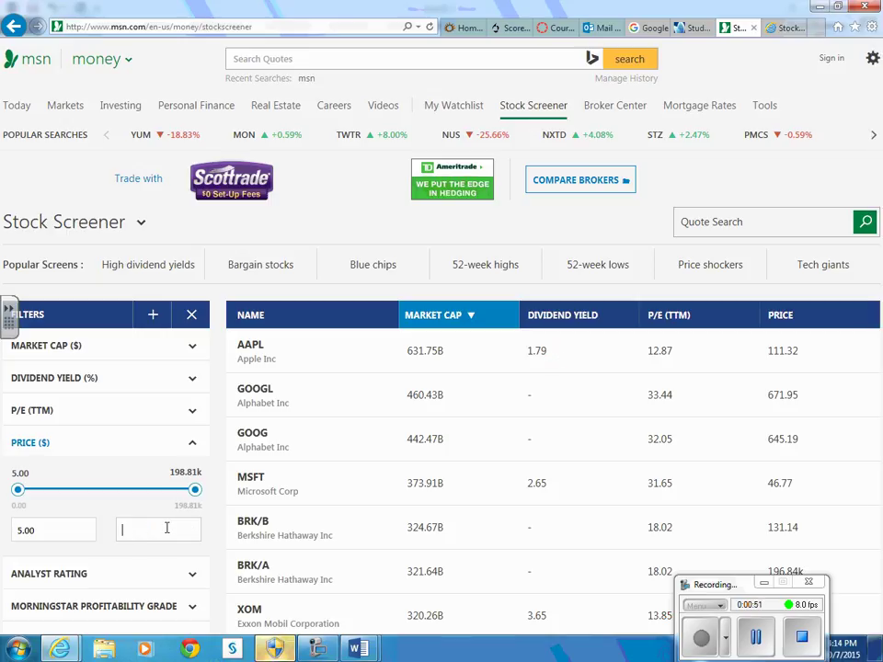
type("300")
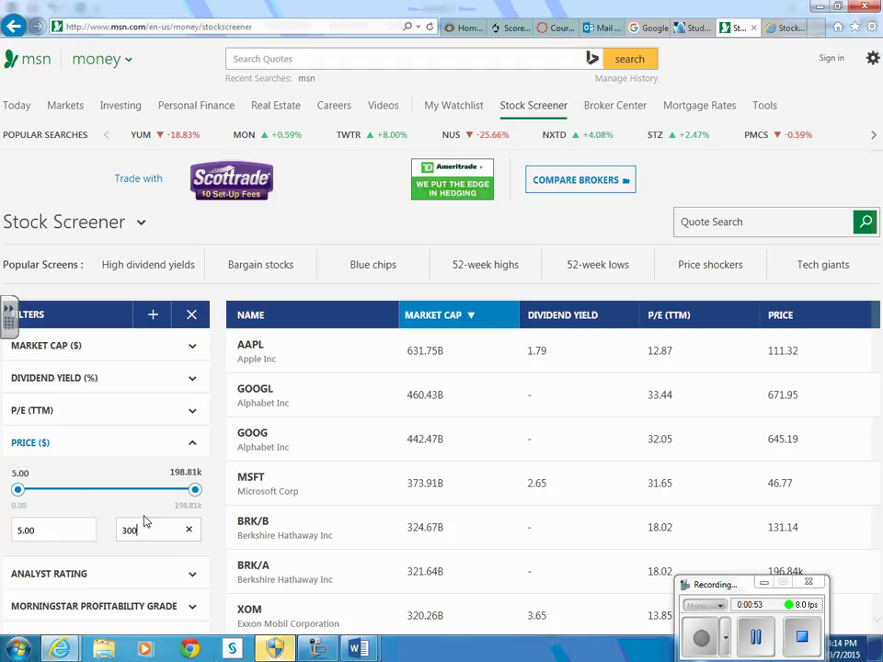
left_click(114, 507)
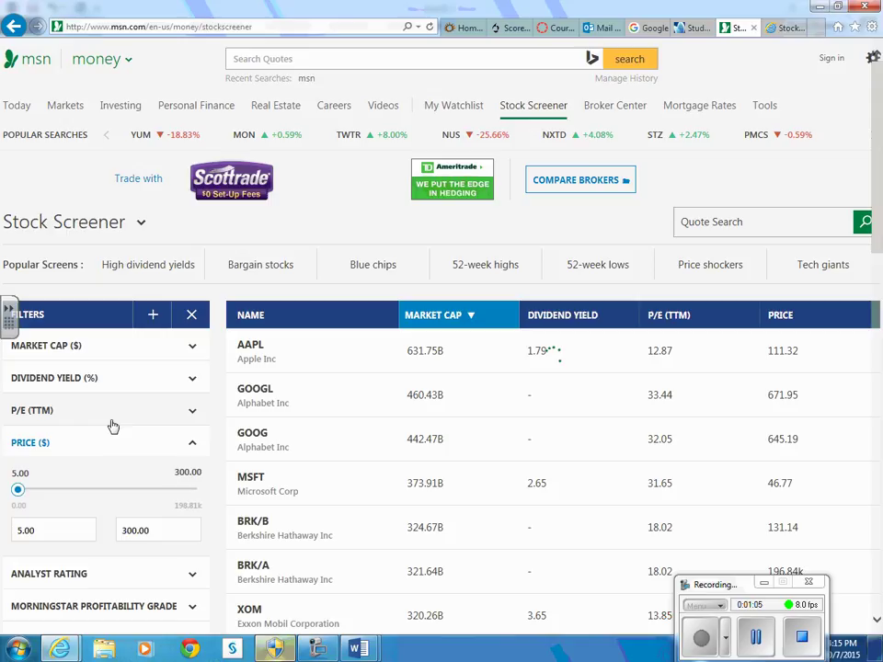
left_click(111, 422)
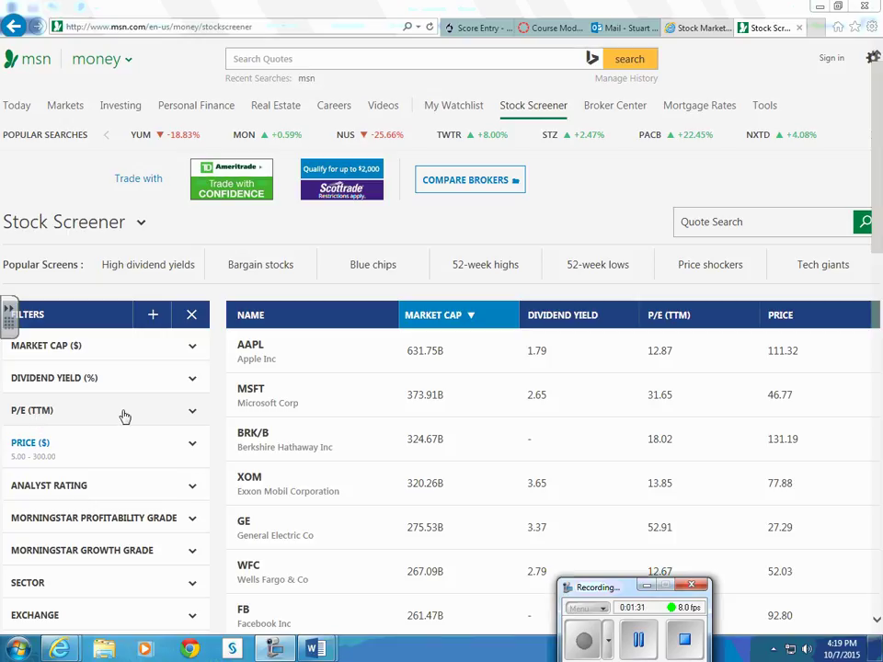
- Set the P/E (TTM) filter range to 0.00–100.00
left_click(131, 413)
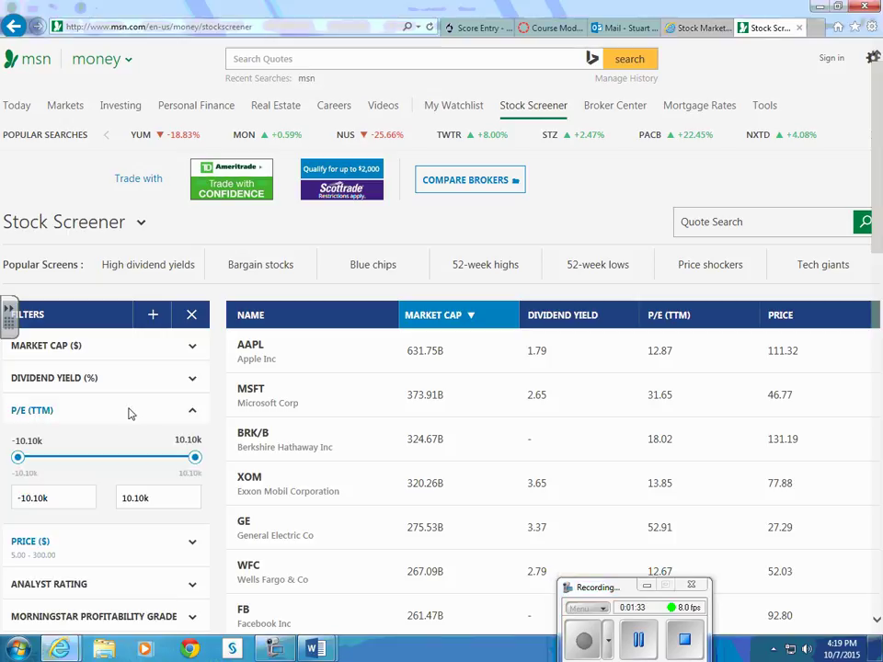
left_click(87, 501)
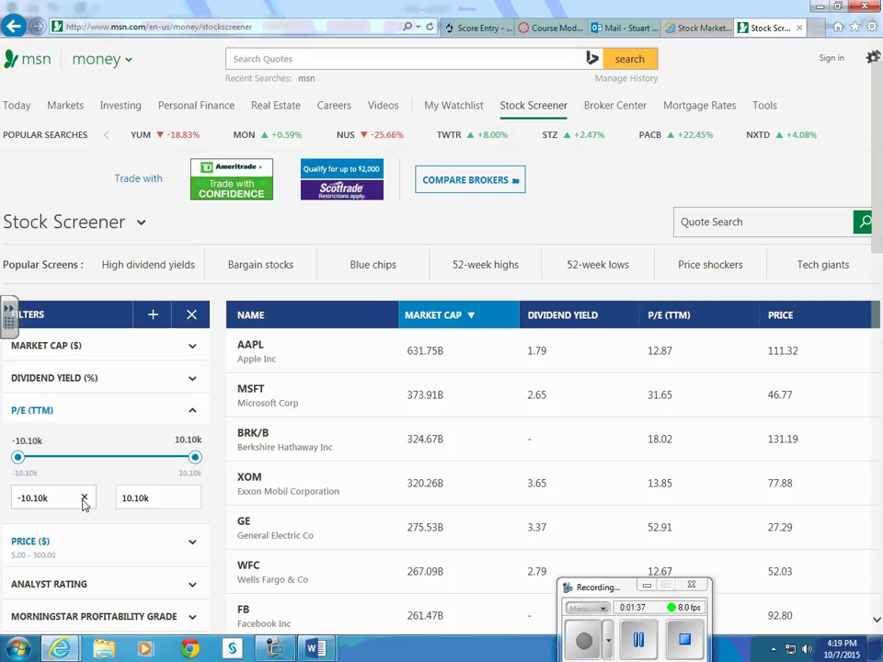
key("BackSpace")
key("BackSpace")
key("BackSpace")
key("BackSpace")
key("BackSpace")
key("BackSpace")
key("BackSpace")
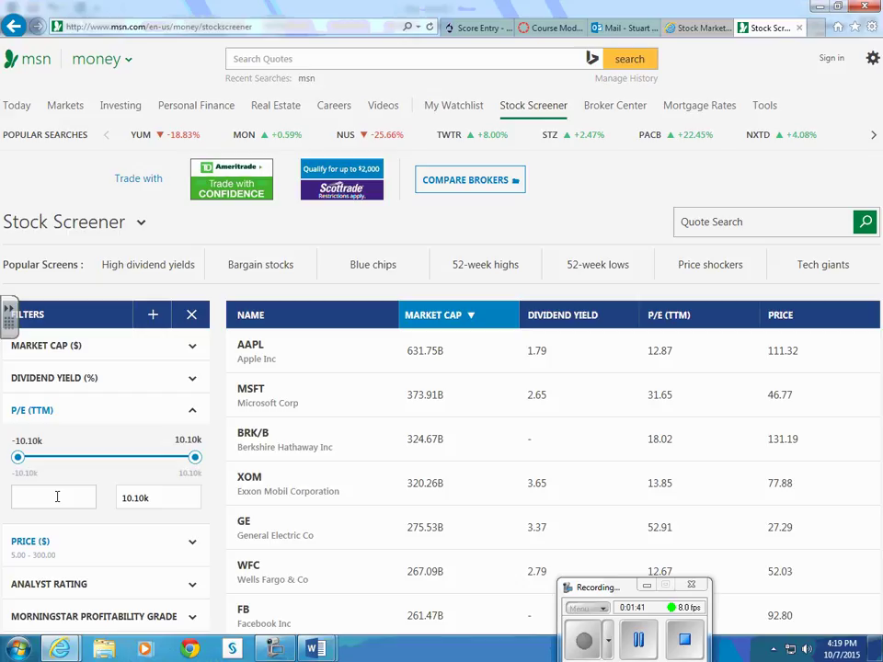
type("0")
left_click(162, 502)
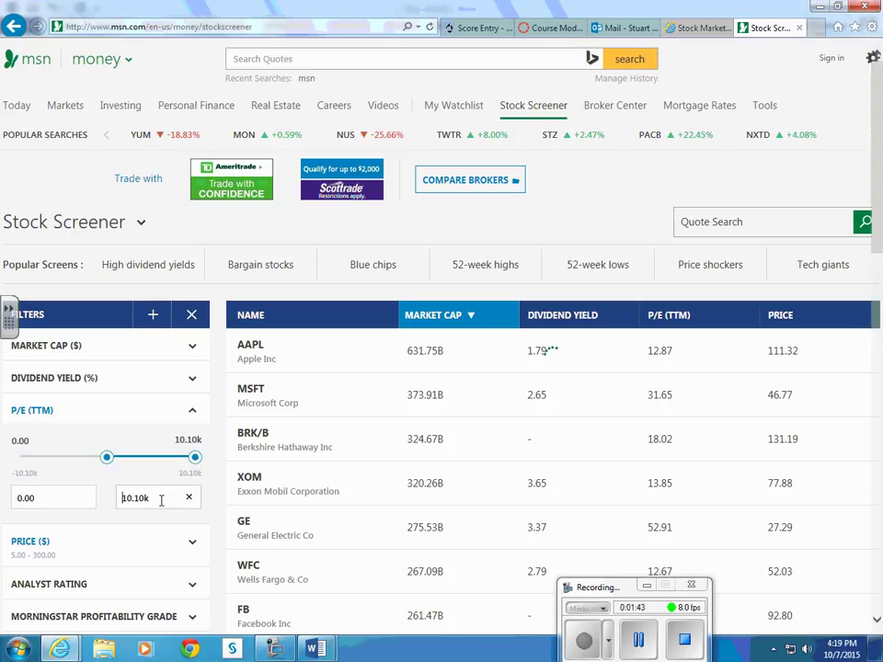
key("BackSpace")
key("BackSpace")
key("BackSpace")
key("BackSpace")
key("BackSpace")
key("BackSpace")
type("100")
left_click(111, 483)
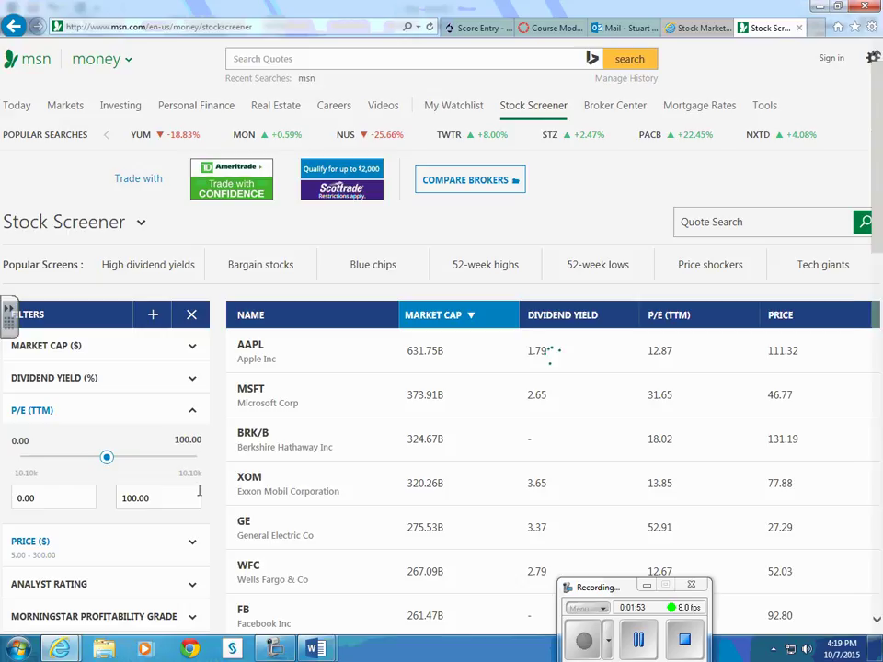
left_click(140, 386)
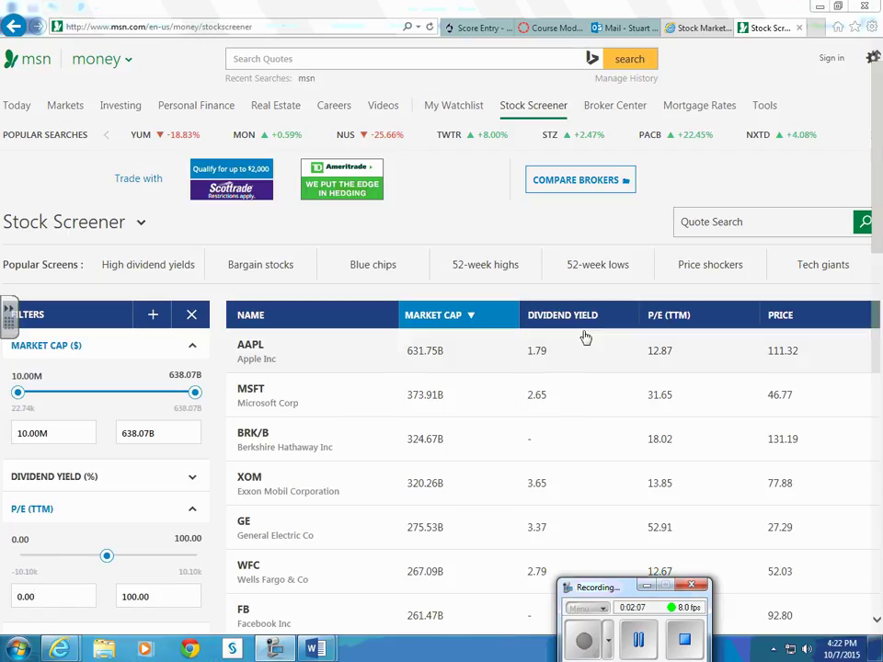
- Cap market cap at 100.00M and sort results by P/E (TTM) ascending
left_click(685, 317)
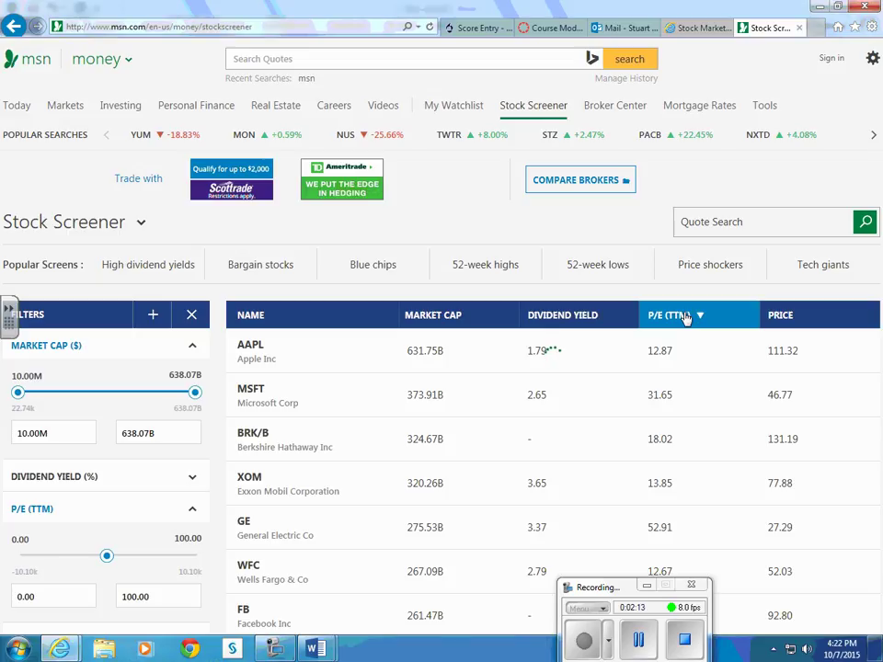
left_click(639, 641)
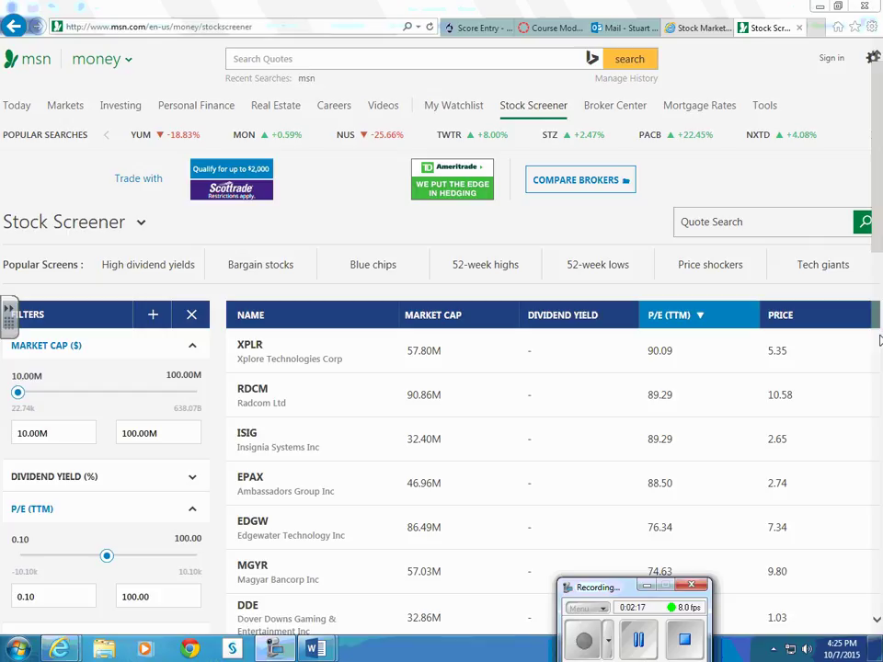
left_click(676, 319)
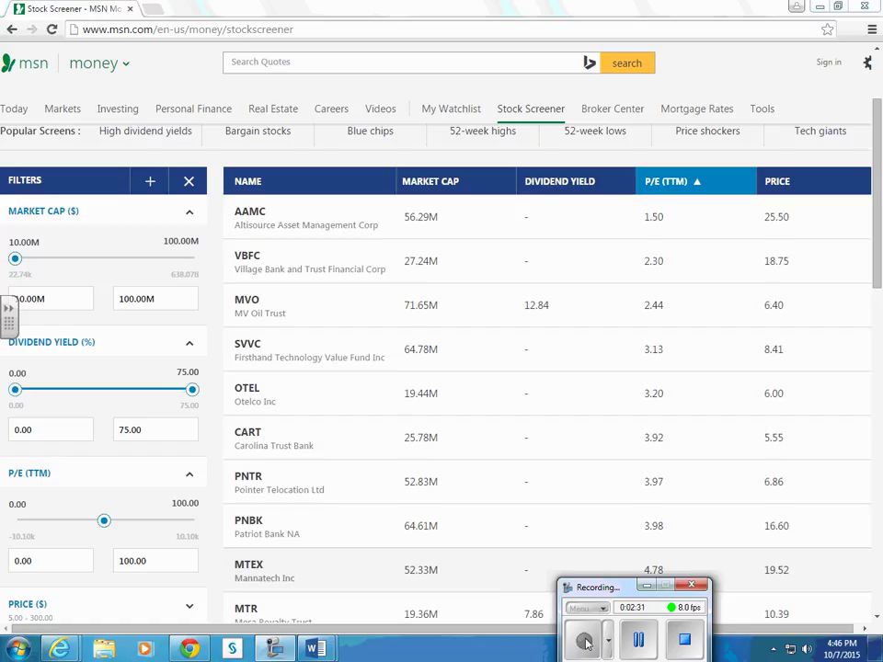
left_click(681, 186)
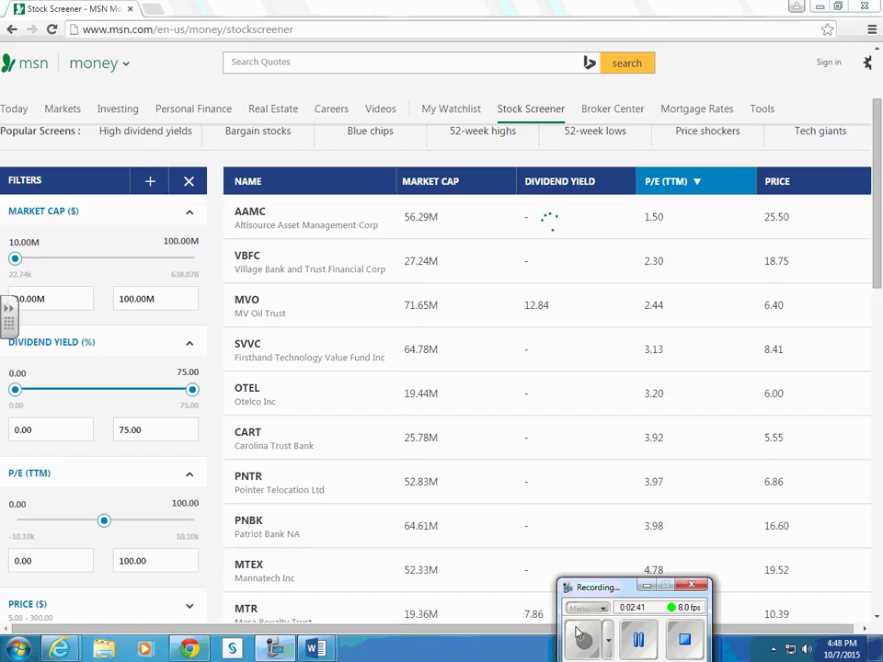
left_click(66, 217)
left_click(67, 217)
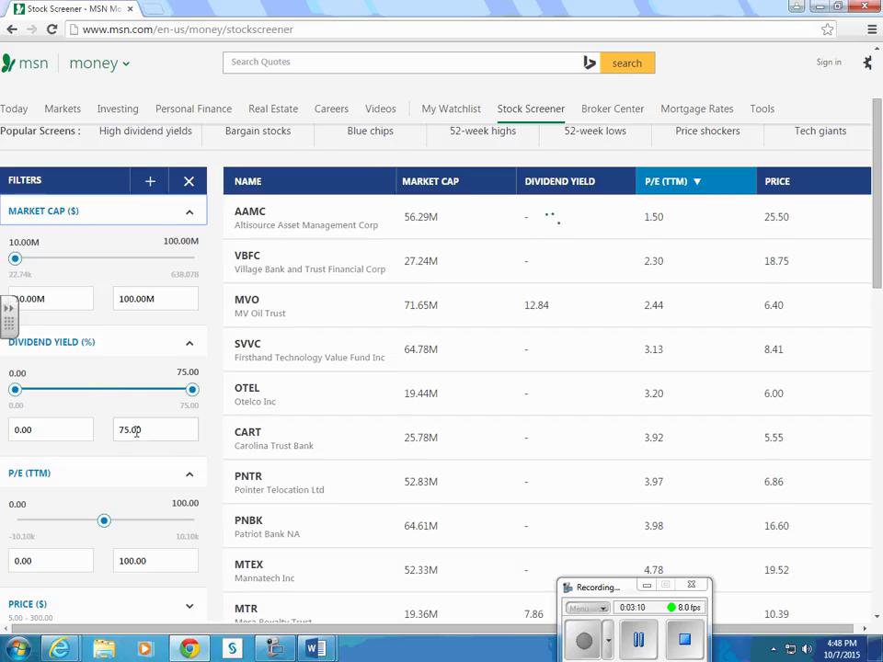
- Tick Industrials in the Sector filter and scroll back up to the results
scroll(173, 450, "down", 3)
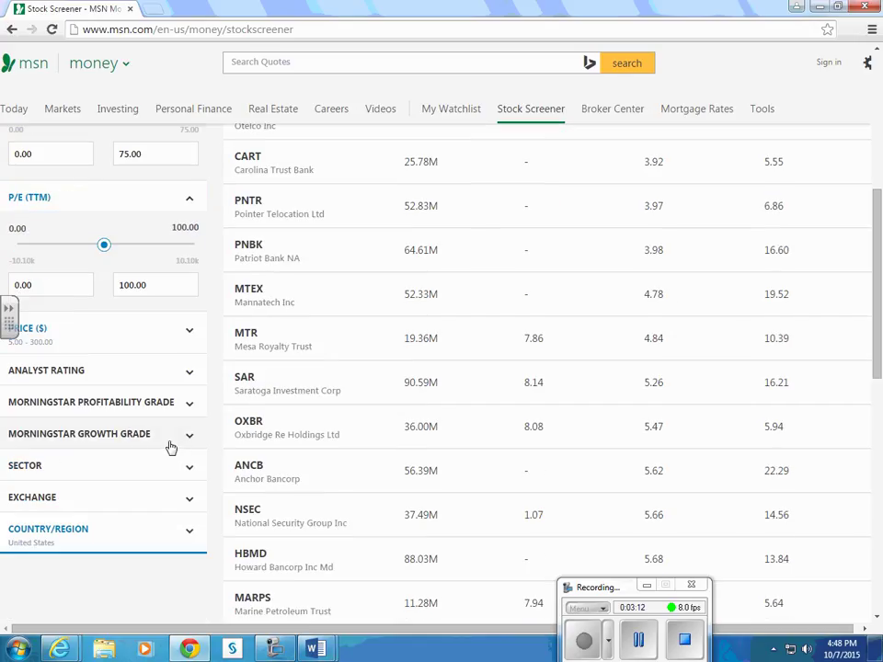
left_click(110, 466)
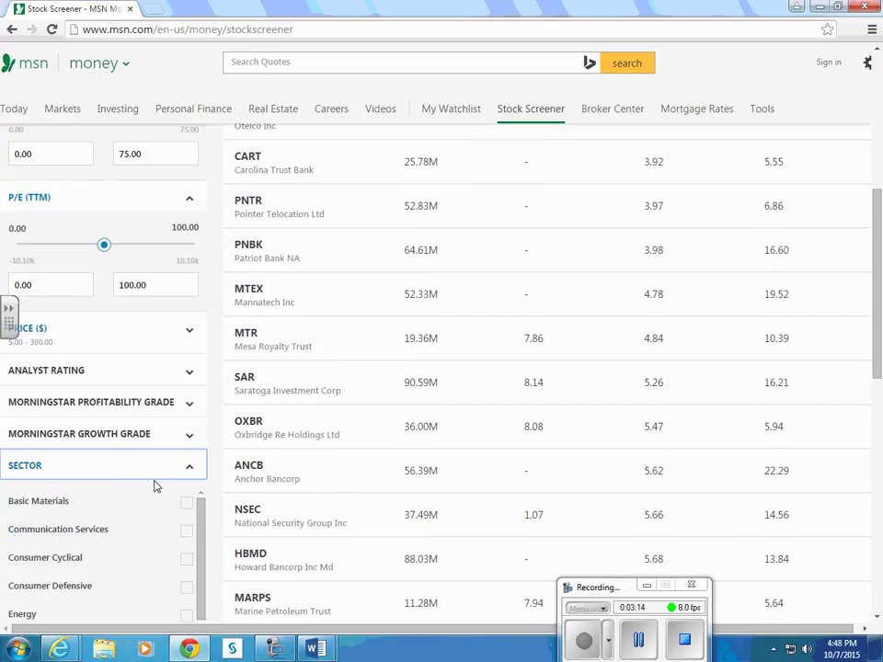
scroll(157, 499, "down", 1)
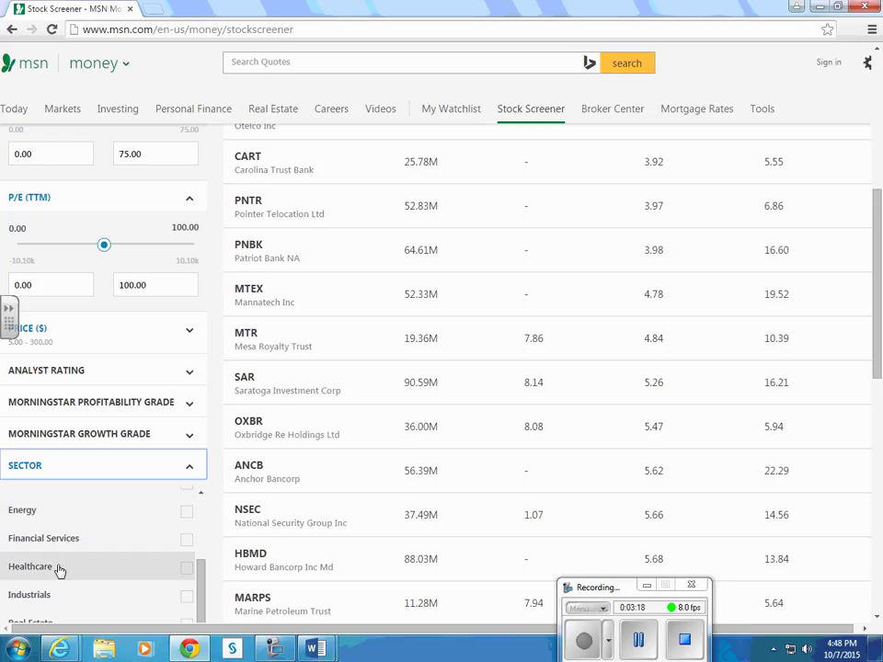
left_click(63, 597)
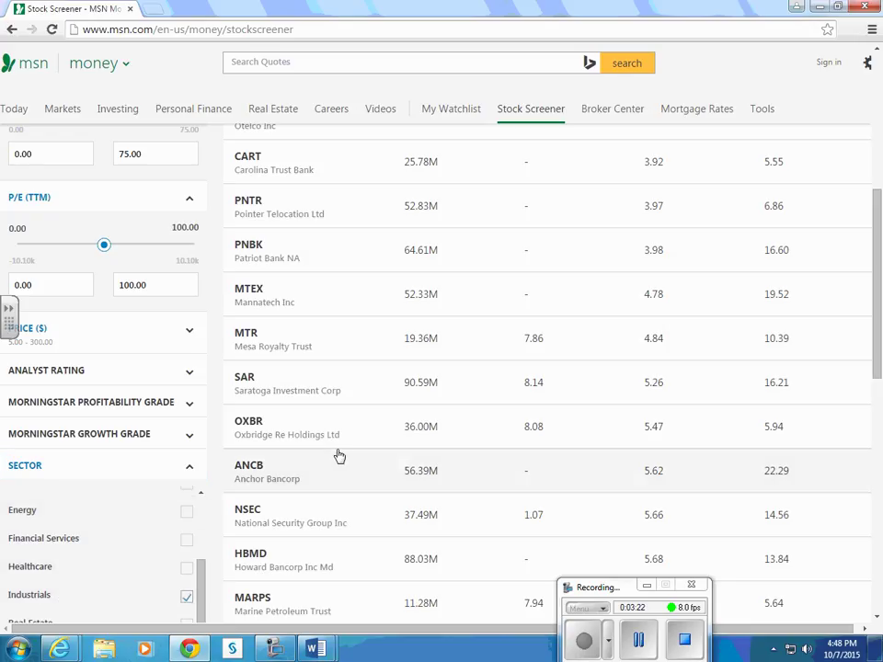
scroll(333, 453, "up", 2)
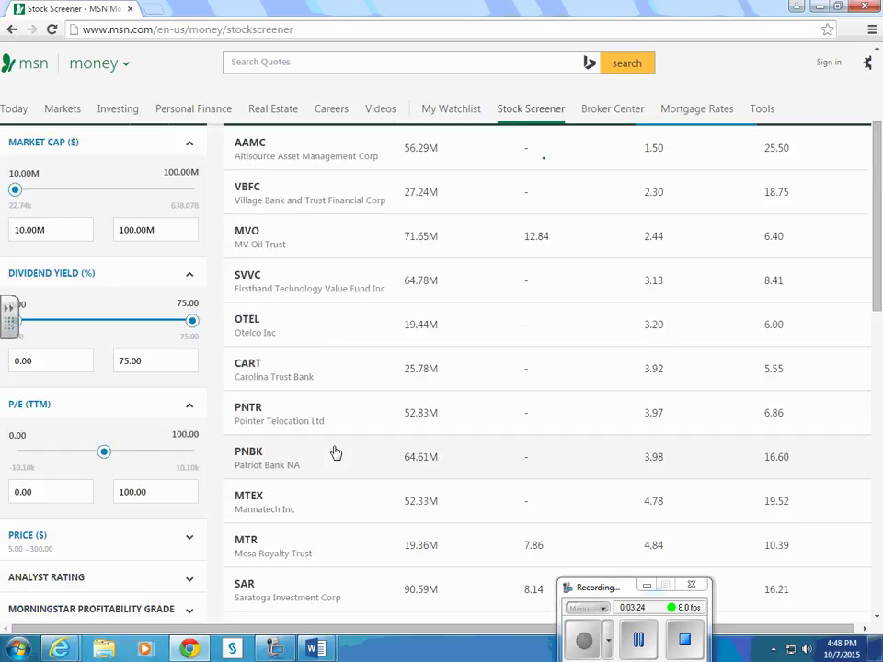
scroll(333, 454, "up", 2)
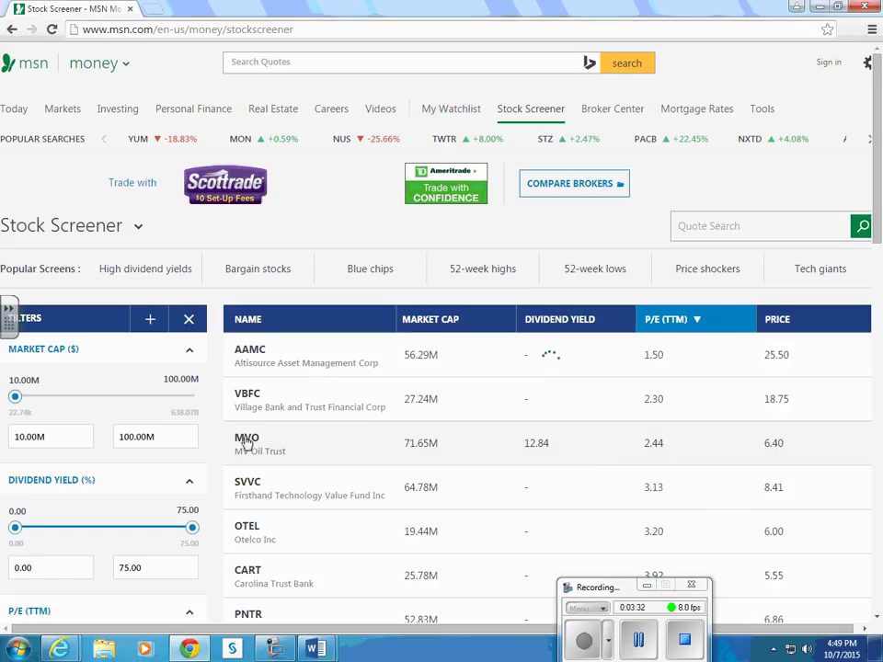
- Open AAMC's quote, view its YEAR chart, then close it to return to the screener
left_click(236, 351)
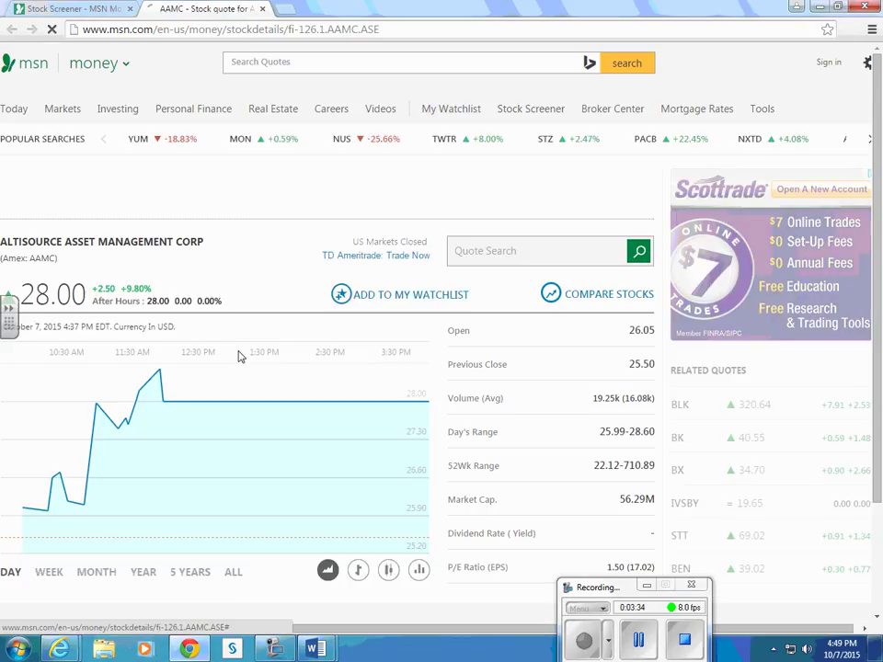
left_click(145, 574)
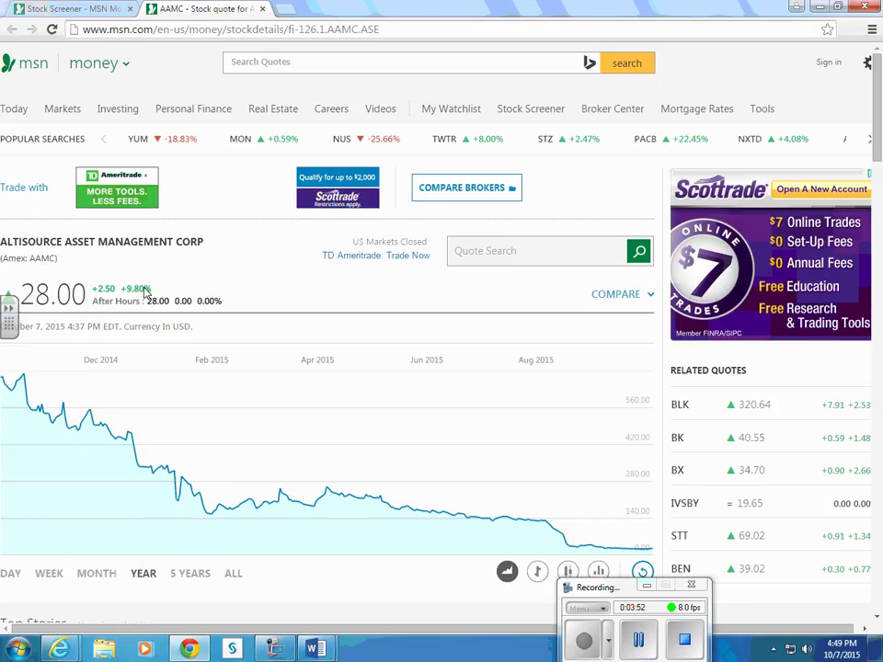
left_click(262, 9)
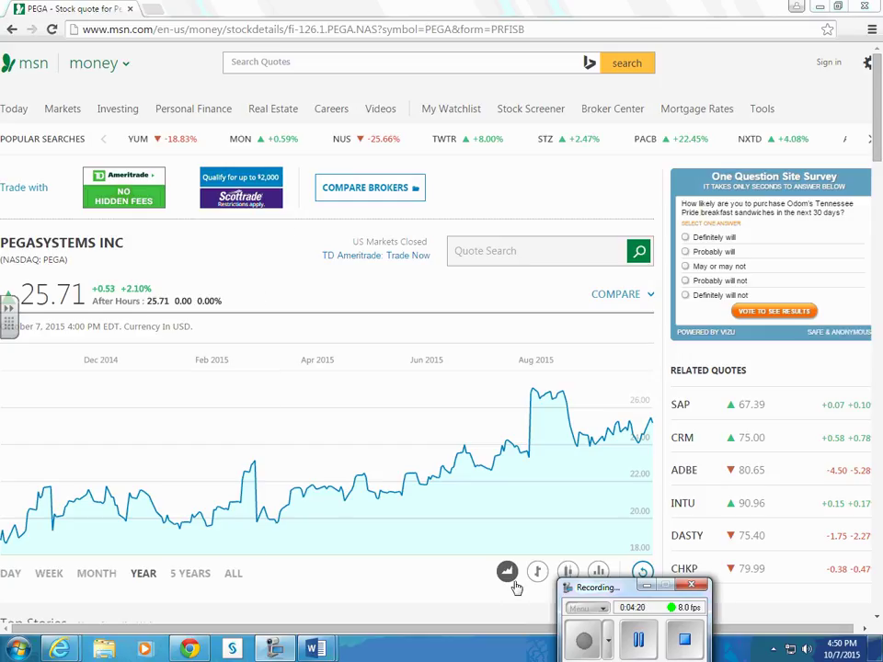
- Open the Pegasystems (PEGA) quote page showing its one-year chart
left_click(586, 644)
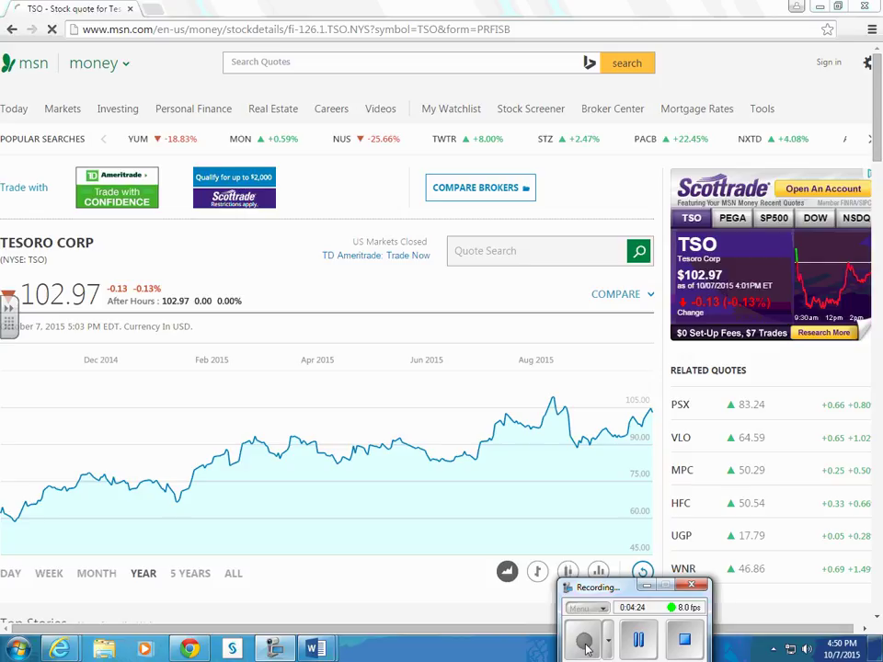
- Switch Tesoro's (TSO) price chart to the MONTH range
mouse_move(88, 490)
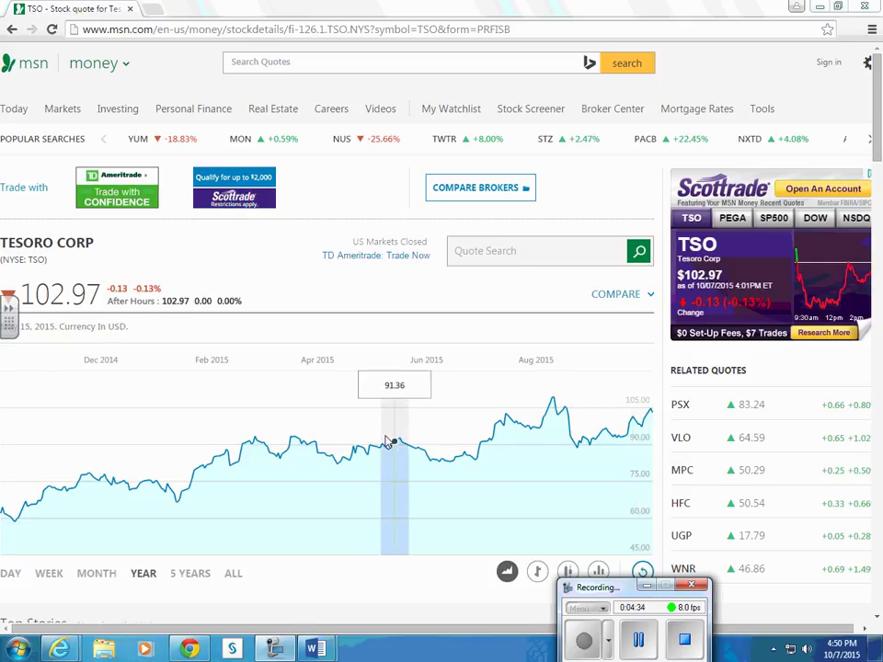
left_click(98, 573)
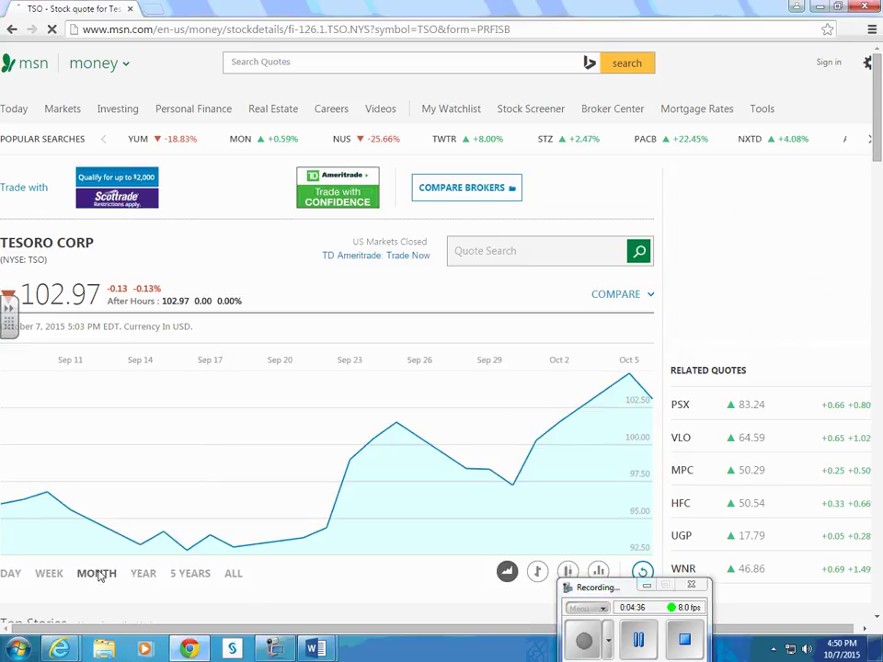